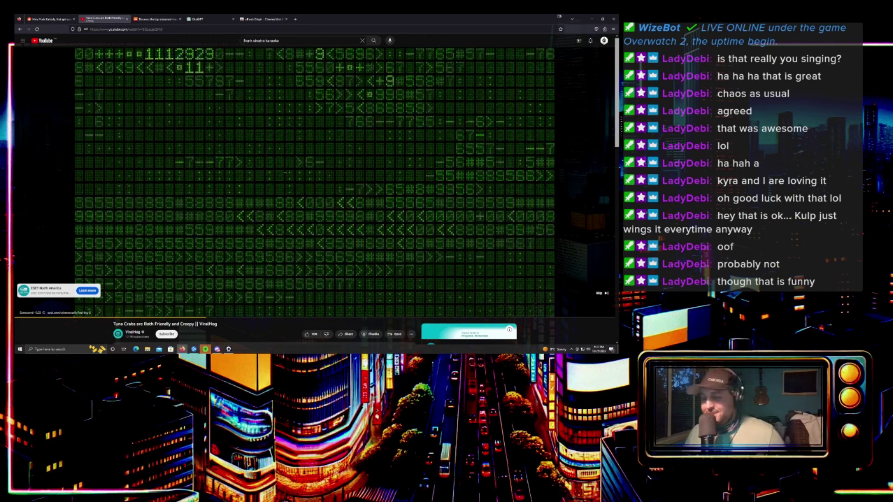
Skip the ad on the tuna crab video, resume it, and replay it after it ends.
left_click(597, 293)
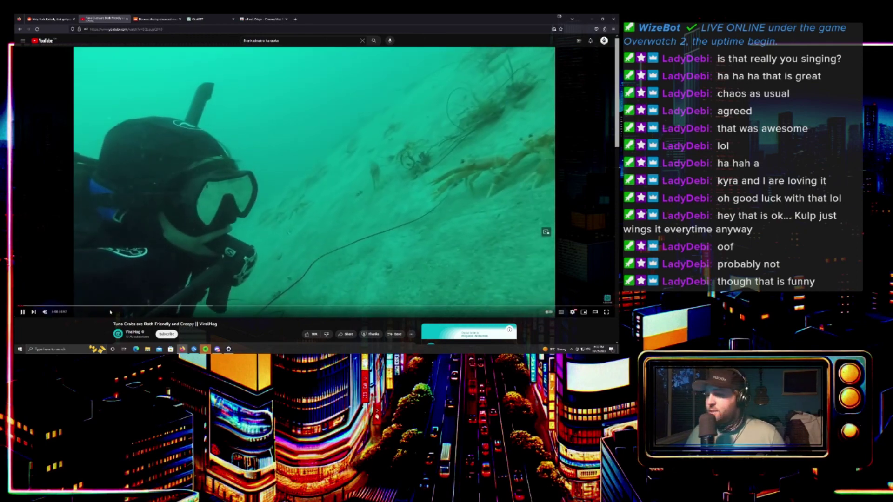
scroll(103, 314, "down", 1)
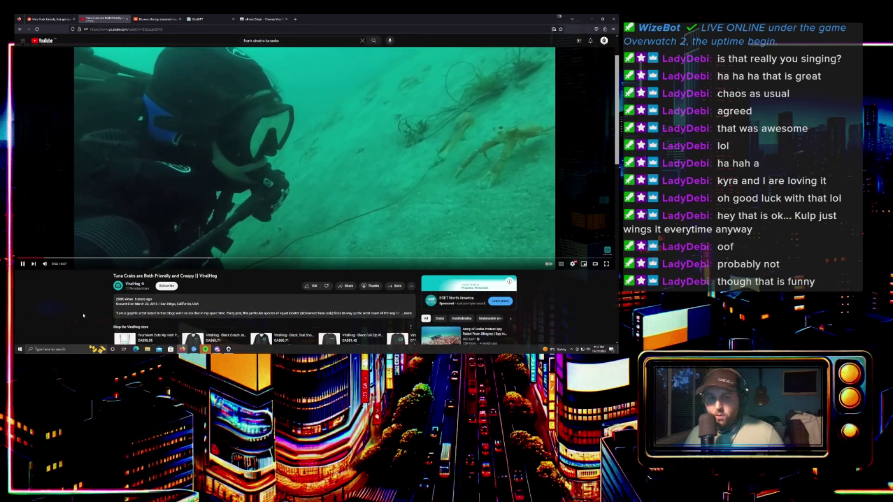
scroll(100, 314, "up", 1)
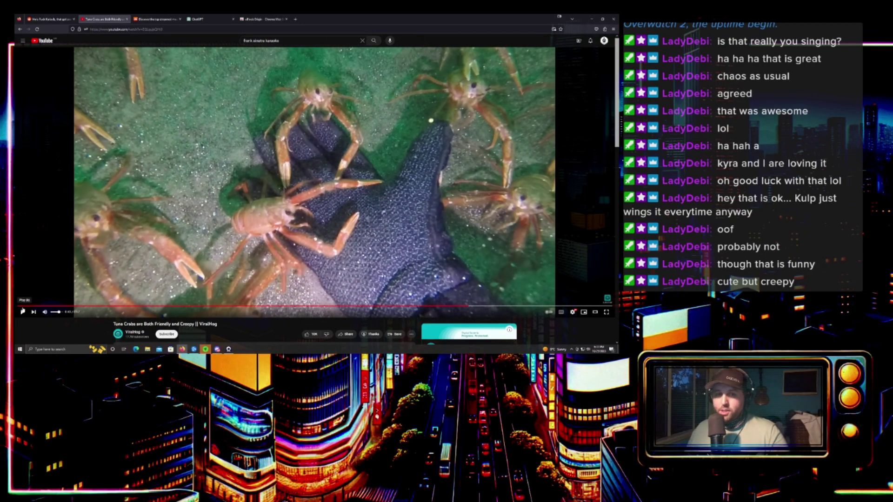
left_click(22, 311)
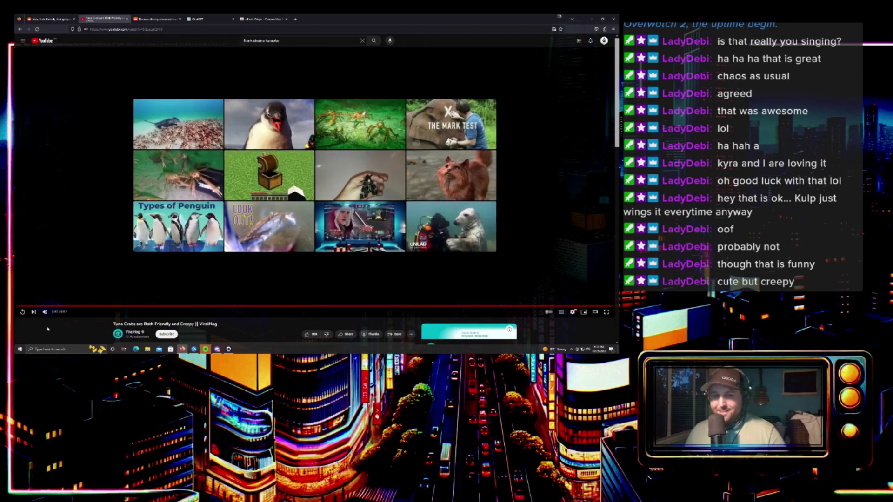
left_click(298, 308)
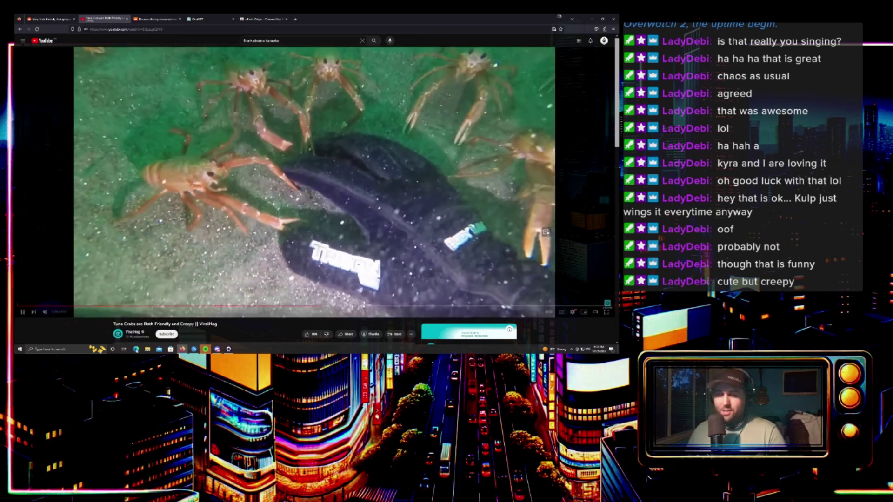
scroll(372, 279, "down", 3)
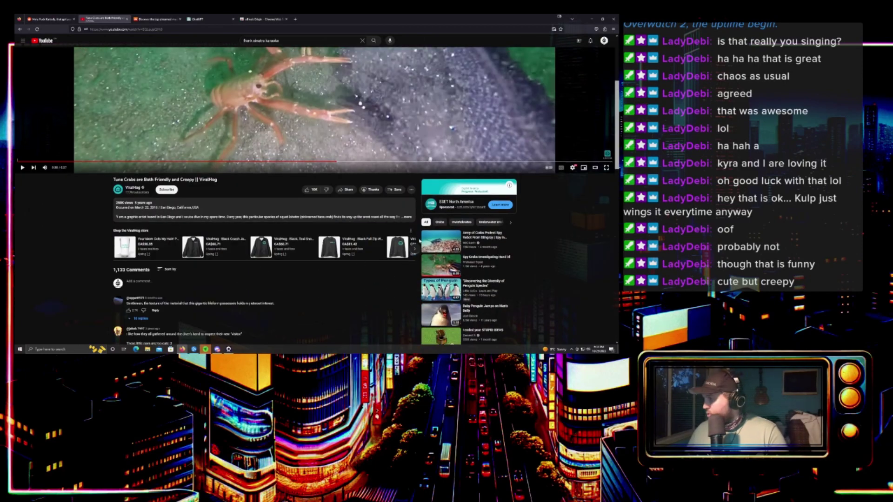
scroll(343, 248, "down", 2)
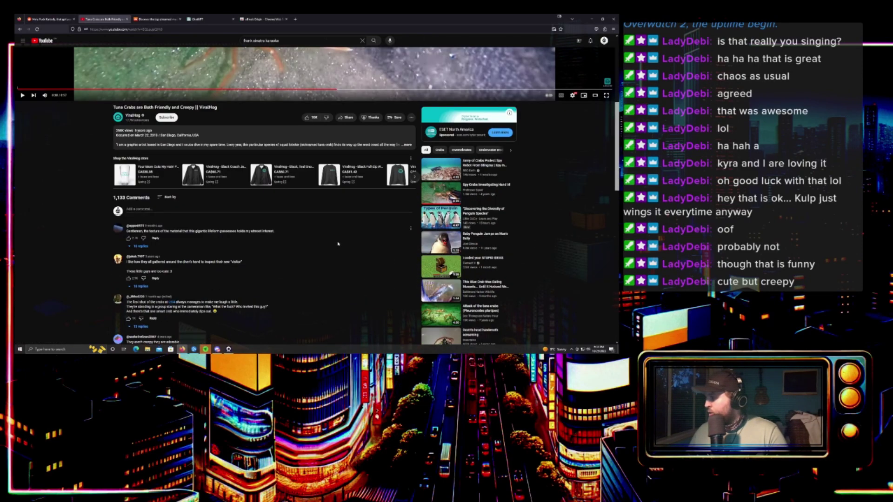
scroll(344, 248, "up", 5)
scroll(345, 248, "up", 2)
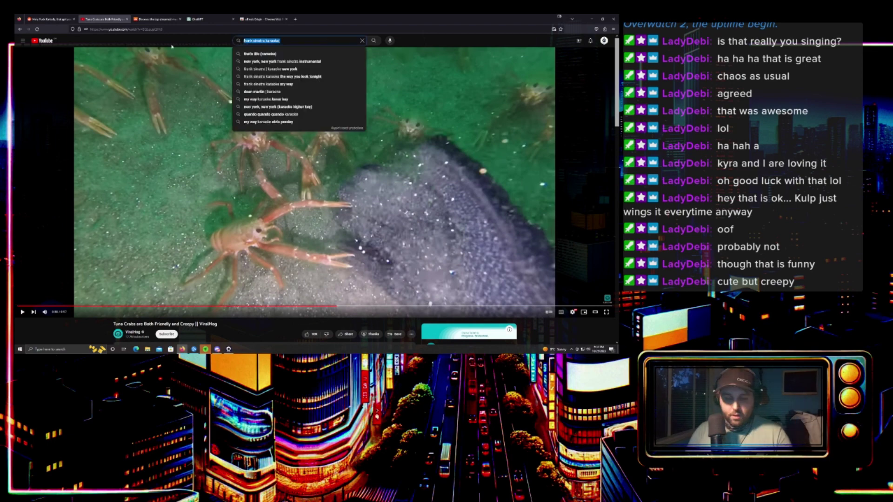
type("playing with ")
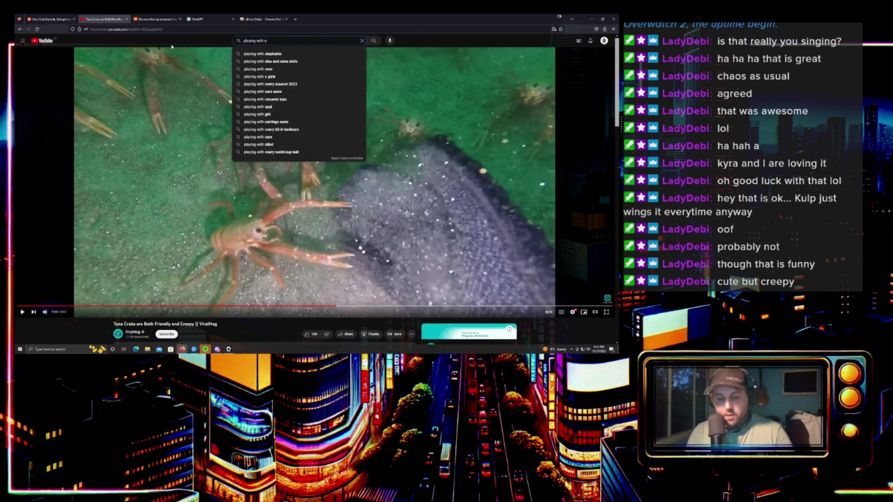
type("eel")
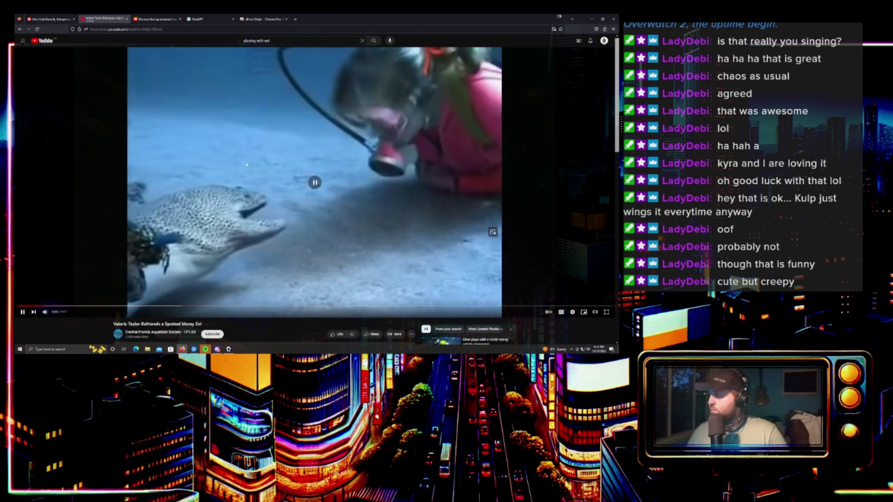
Watch the Valerie Taylor spotted moray eel video full screen, pausing and resuming it.
double_click(246, 164)
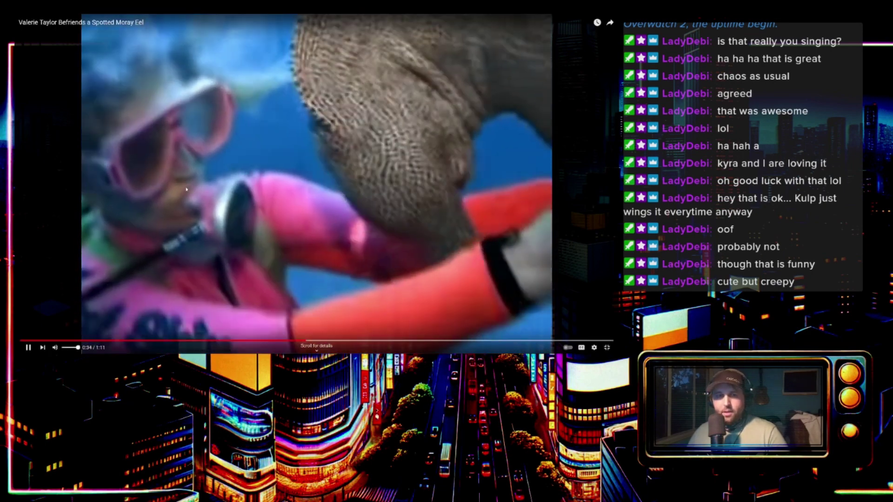
left_click(186, 189)
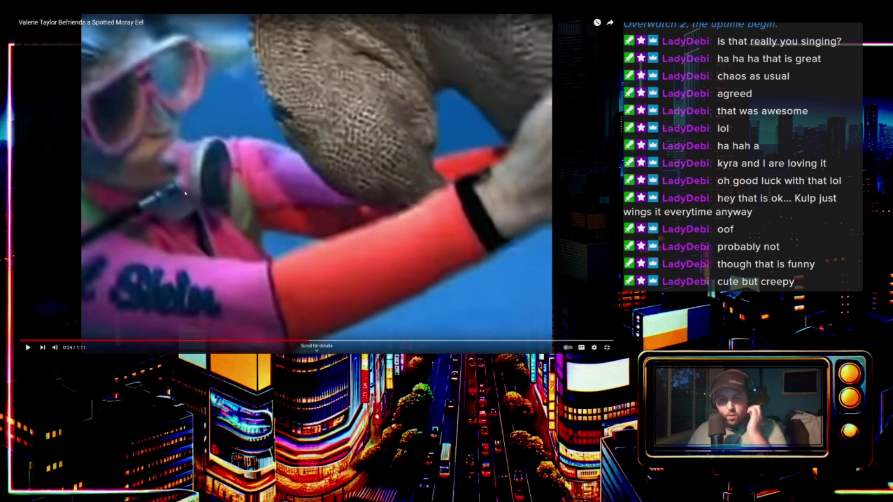
left_click(180, 190)
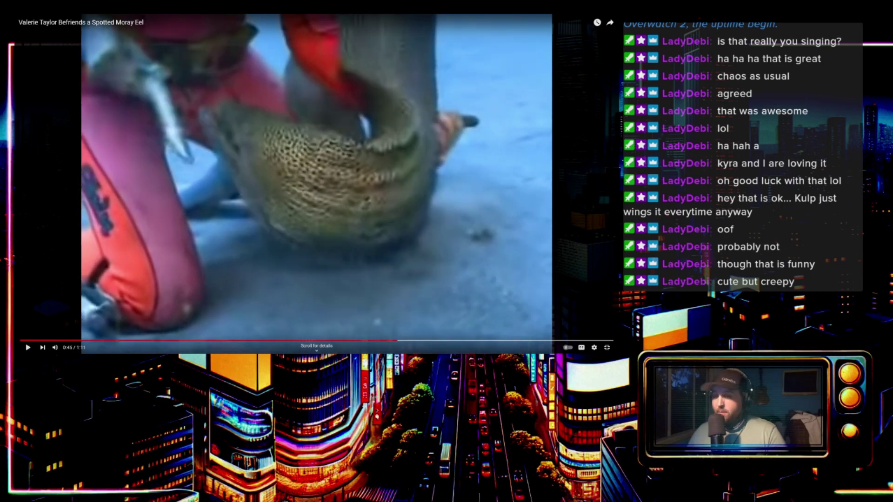
left_click(298, 294)
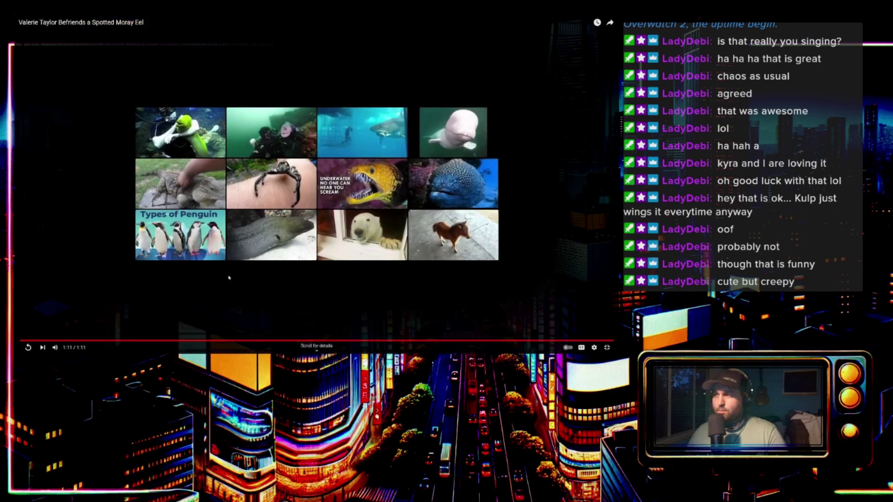
Leave full screen and open the 'Friendly Dragon' moray eel video from the search results.
left_click(606, 347)
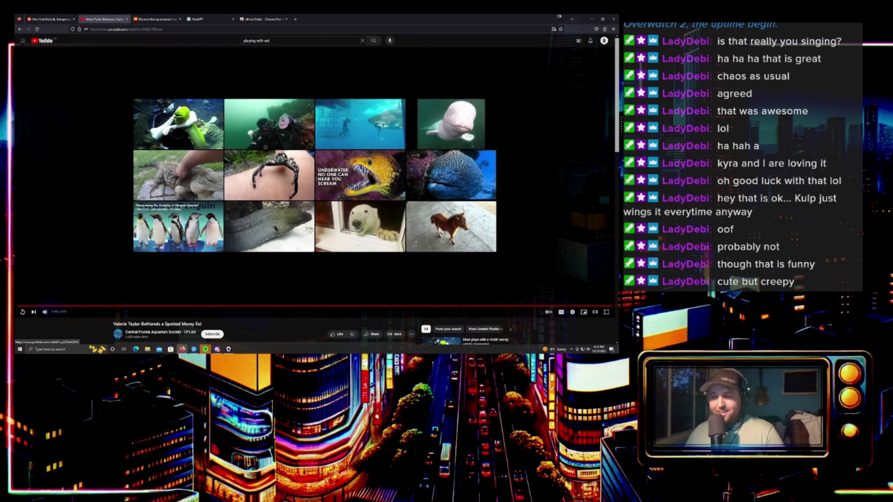
scroll(177, 228, "down", 2)
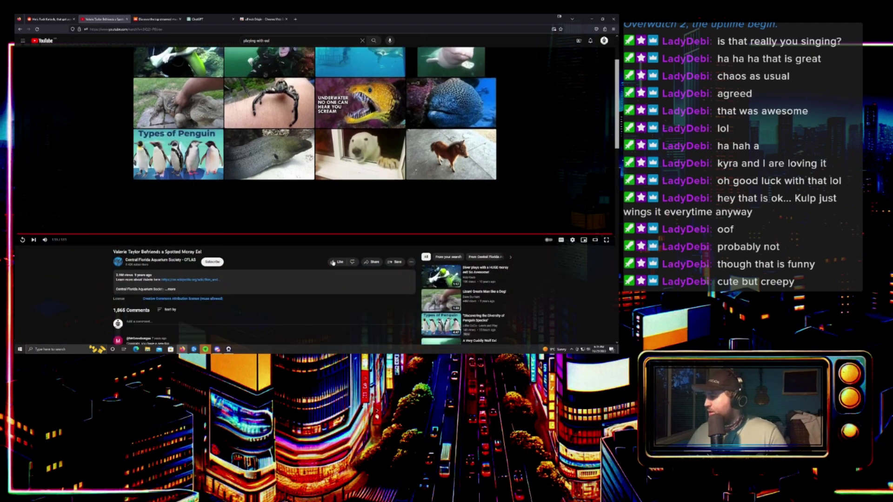
left_click(441, 276)
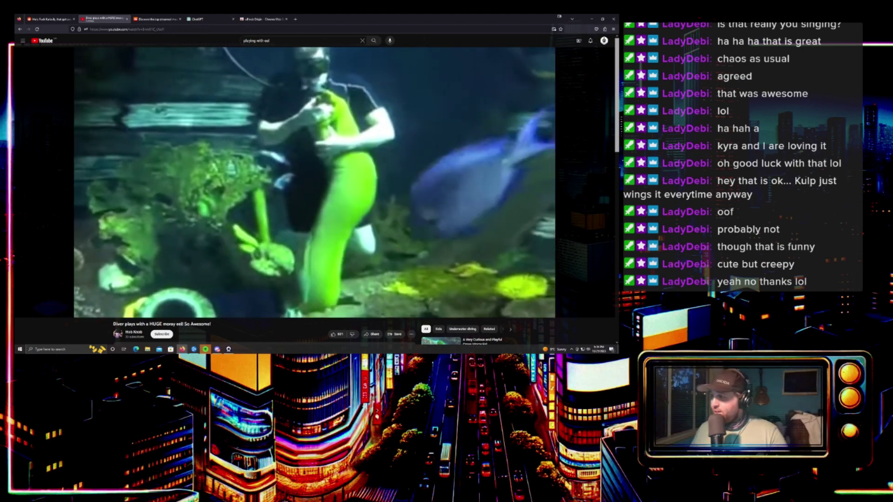
scroll(211, 257, "down", 3)
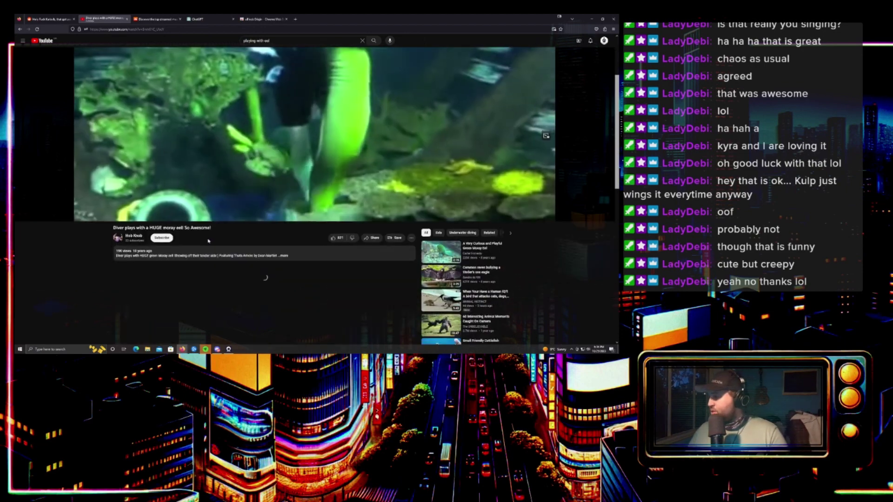
scroll(211, 256, "up", 3)
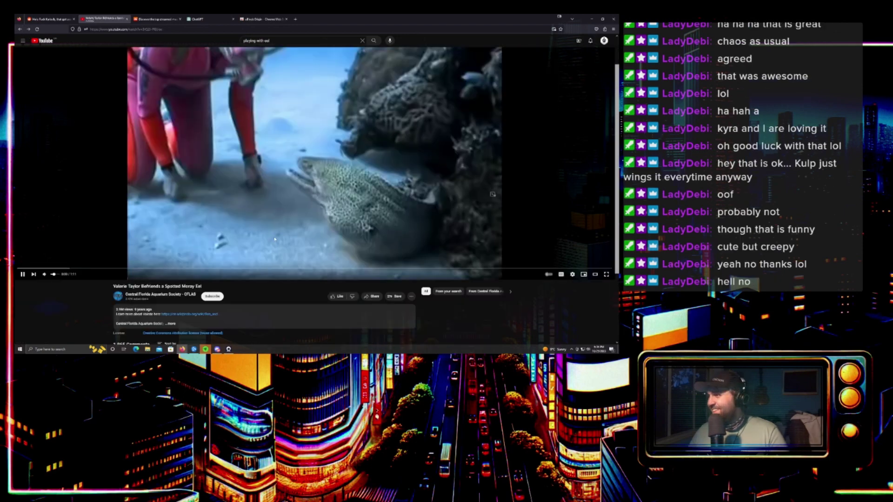
scroll(192, 174, "down", 2)
key("alt+Left")
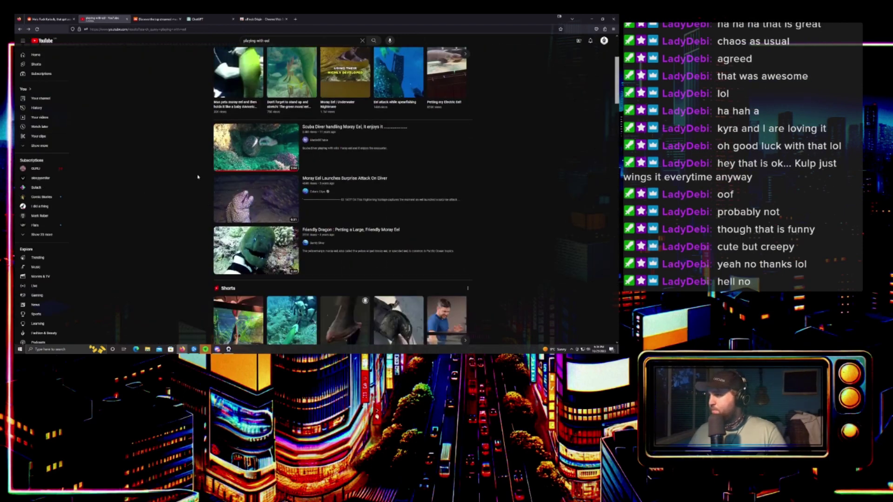
key("alt+Right")
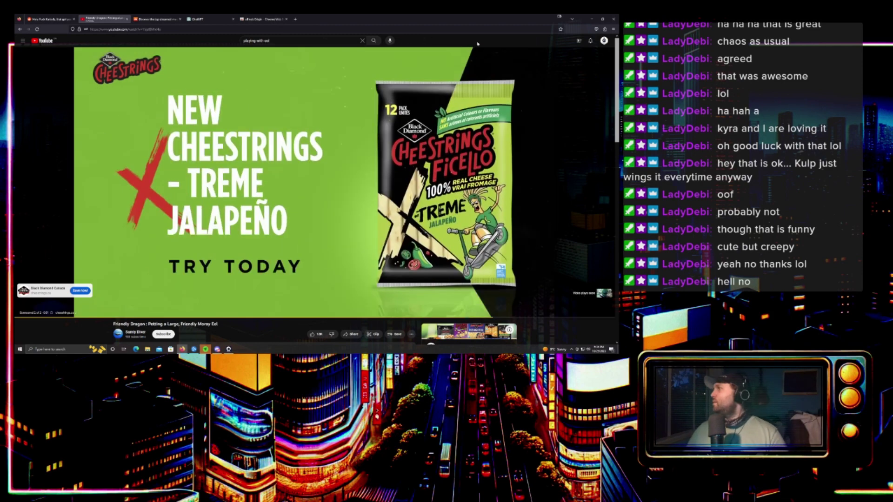
Cycle through the uBlock Origin, Google, Reddit and ChatGPT pages, then return to the eel video.
left_click(262, 19)
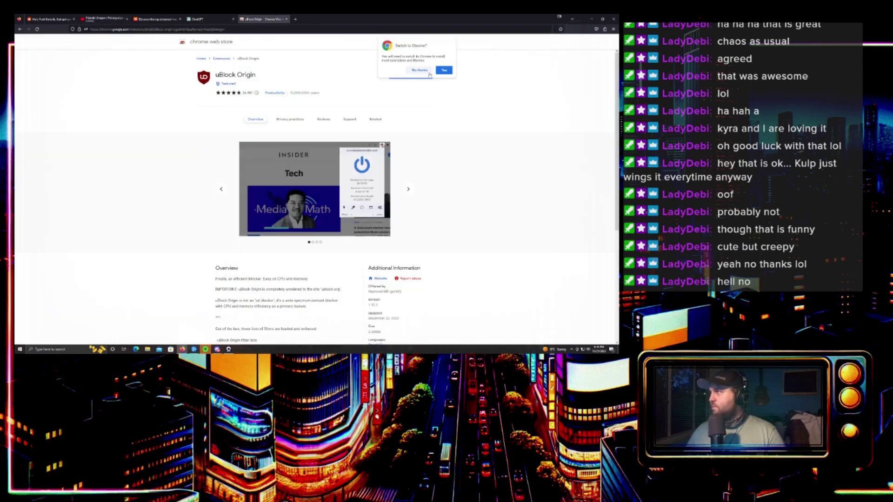
left_click(19, 29)
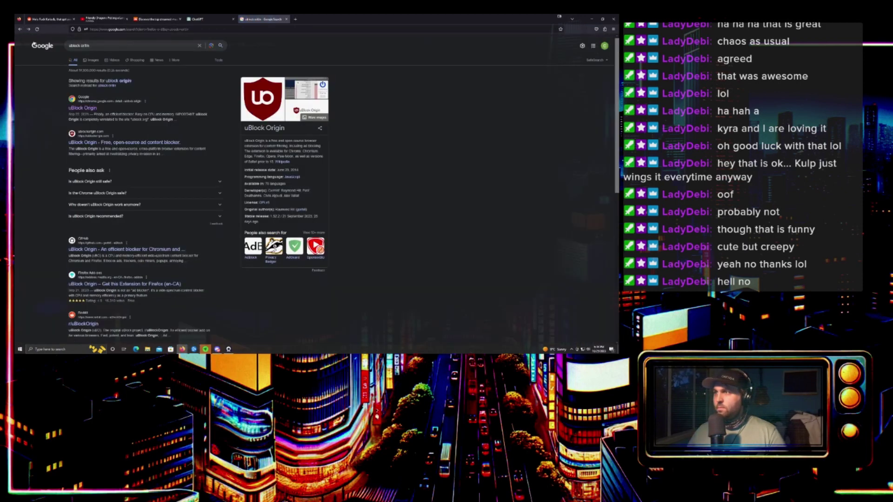
left_click(91, 142)
left_click(49, 19)
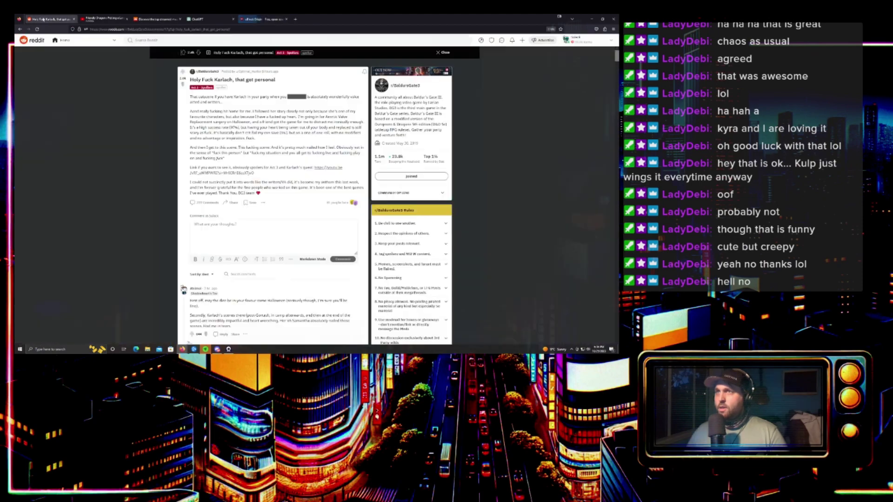
left_click(101, 19)
left_click(157, 19)
left_click(203, 18)
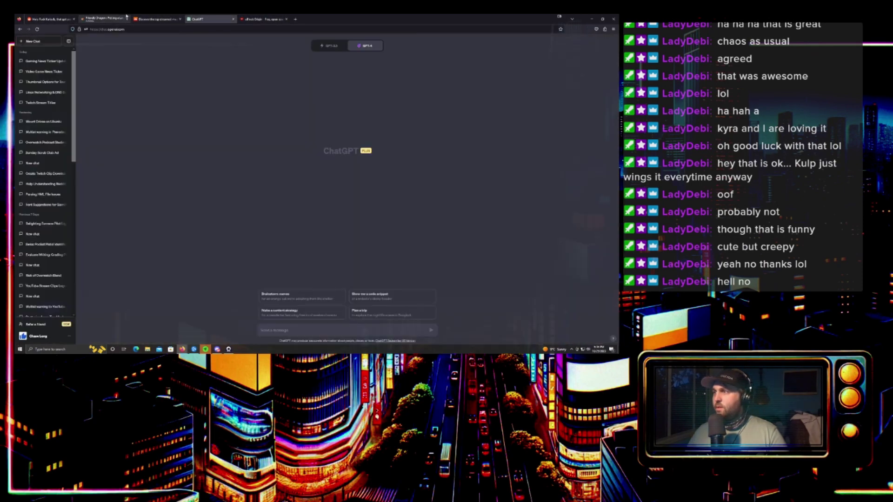
left_click(103, 19)
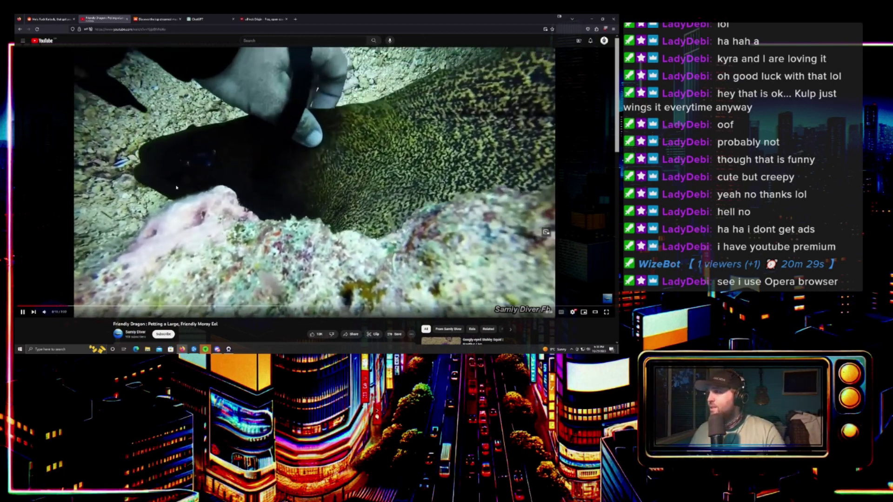
scroll(259, 189, "down", 3)
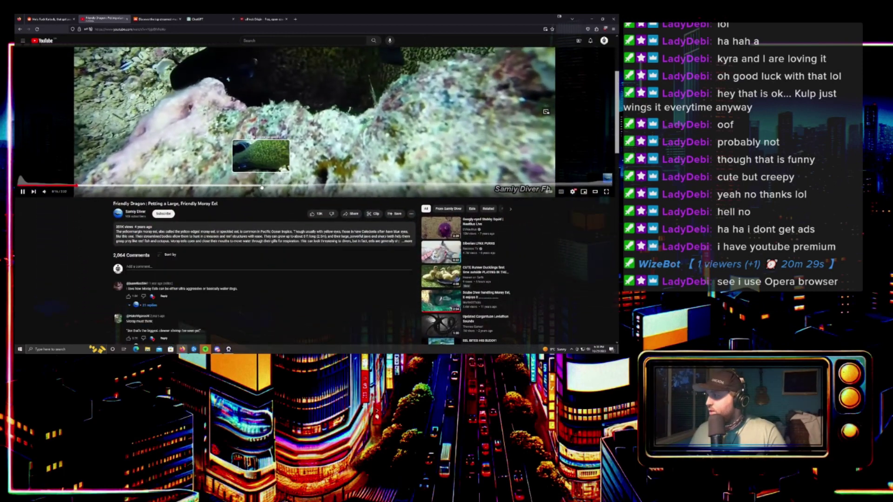
Open the 'Googly-eyed Stubby Squid | Nautilus Live' recommendation.
left_click(34, 191)
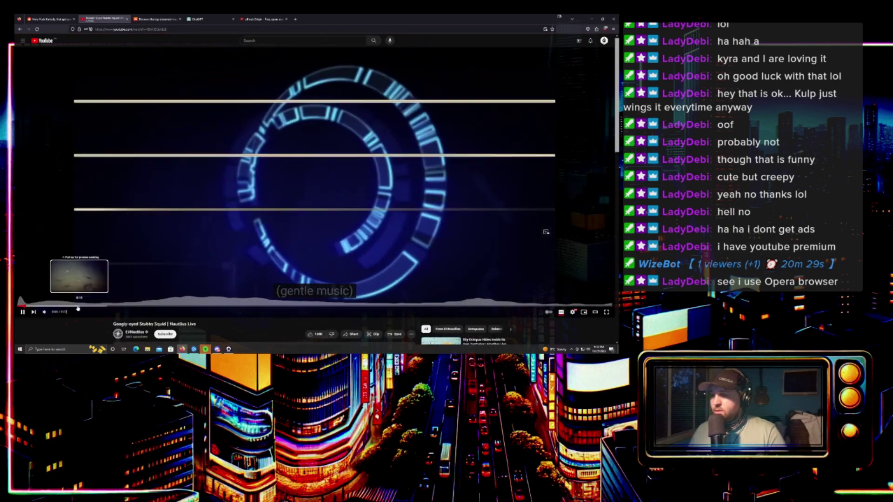
Seek back and forth in the squid video between the intro, close-ups and later footage.
left_click(72, 307)
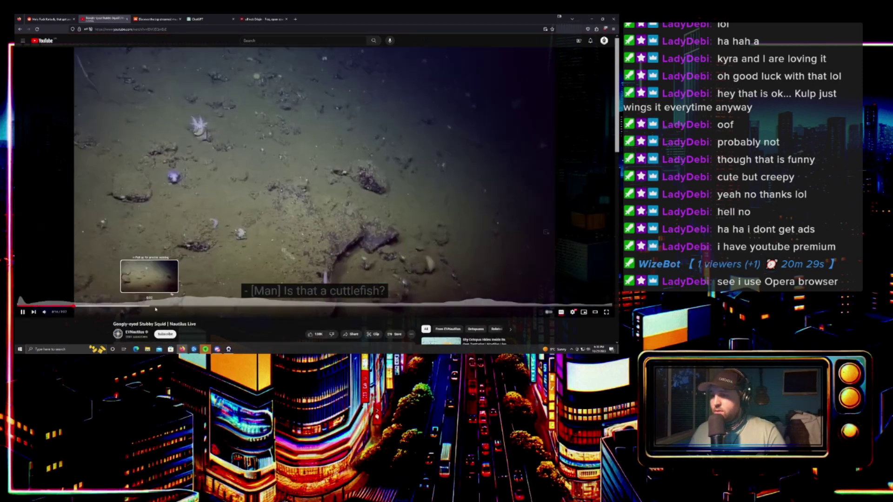
left_click(187, 307)
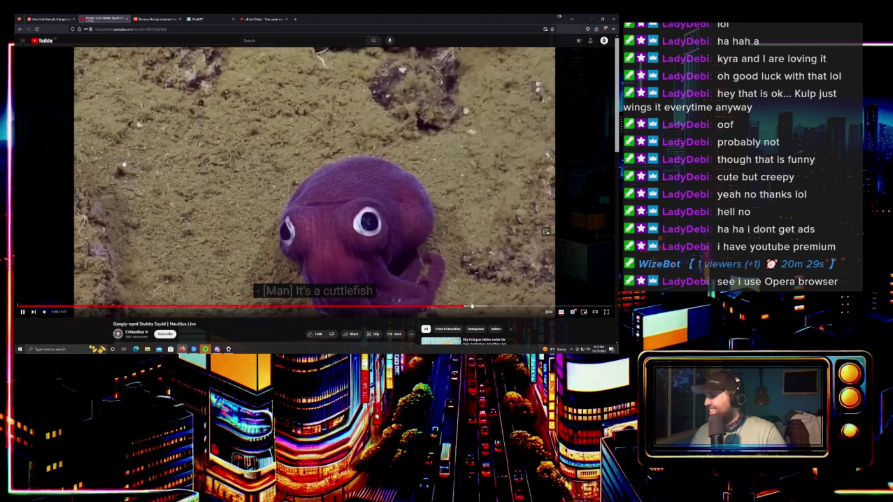
left_click(478, 307)
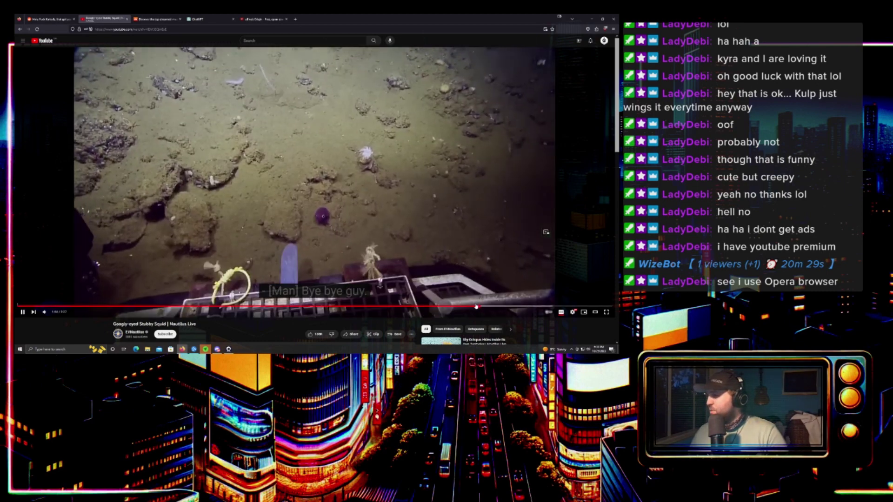
left_click(425, 307)
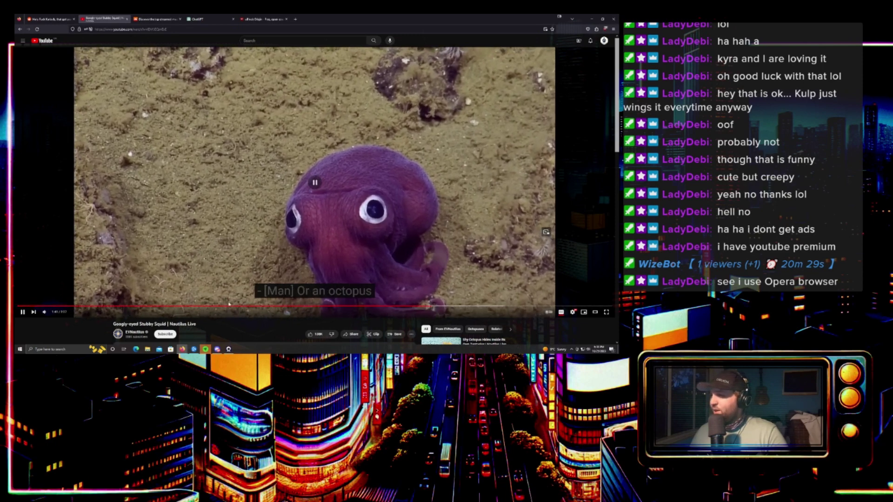
left_click_drag(229, 304, 218, 307)
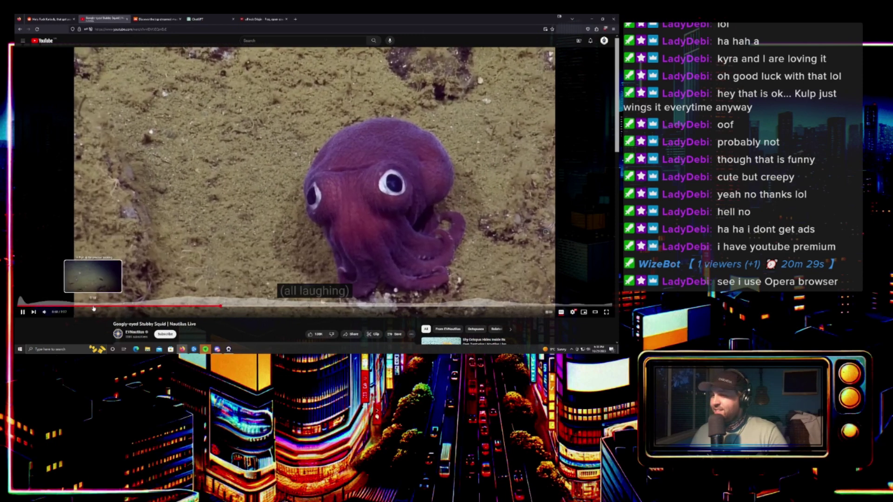
left_click(66, 307)
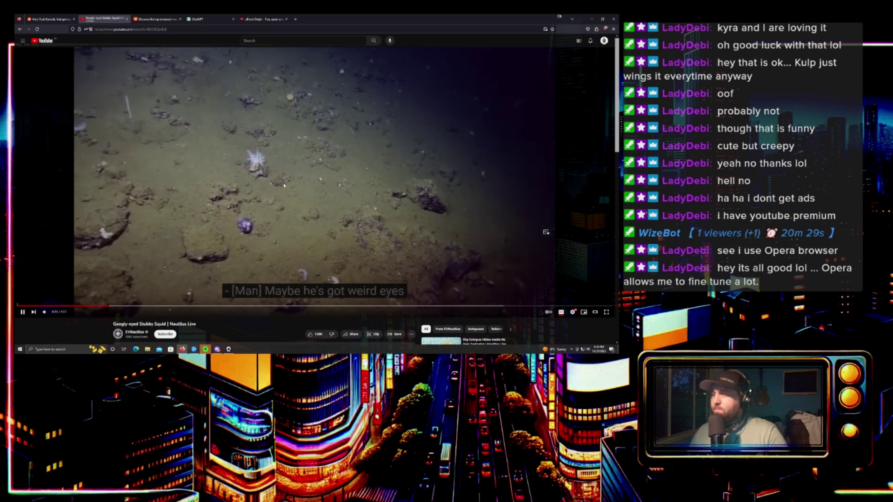
Pause and resume the squid video, then jump ahead to the cuttlefish part.
left_click(322, 201)
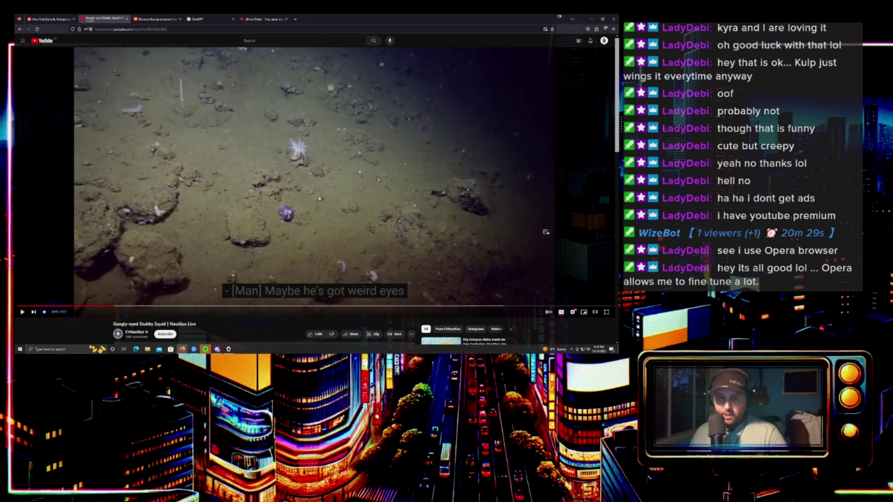
left_click(324, 200)
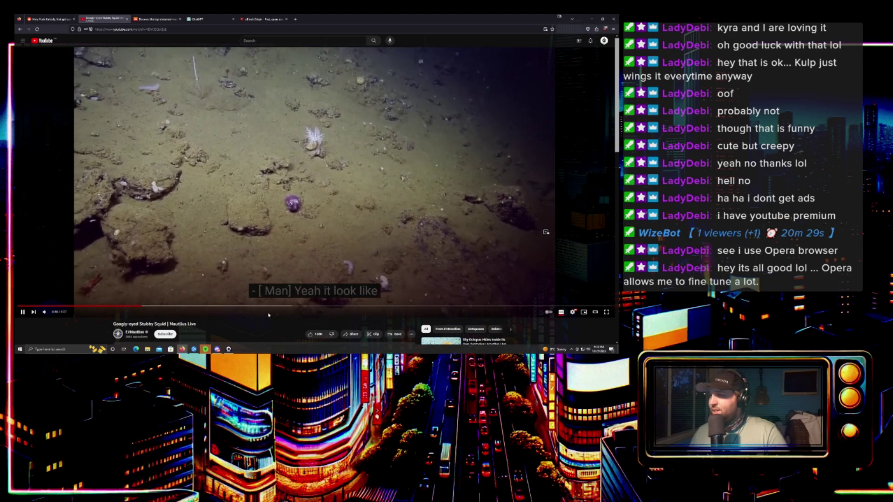
left_click(469, 304)
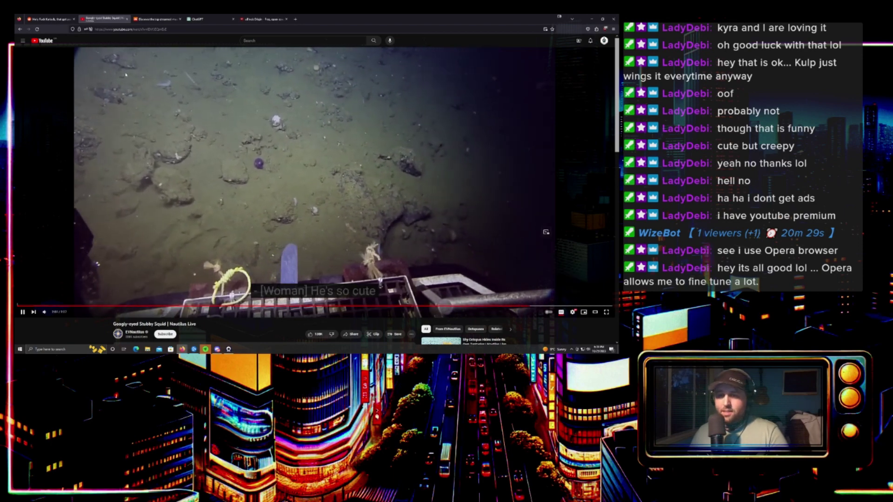
scroll(129, 83, "down", 3)
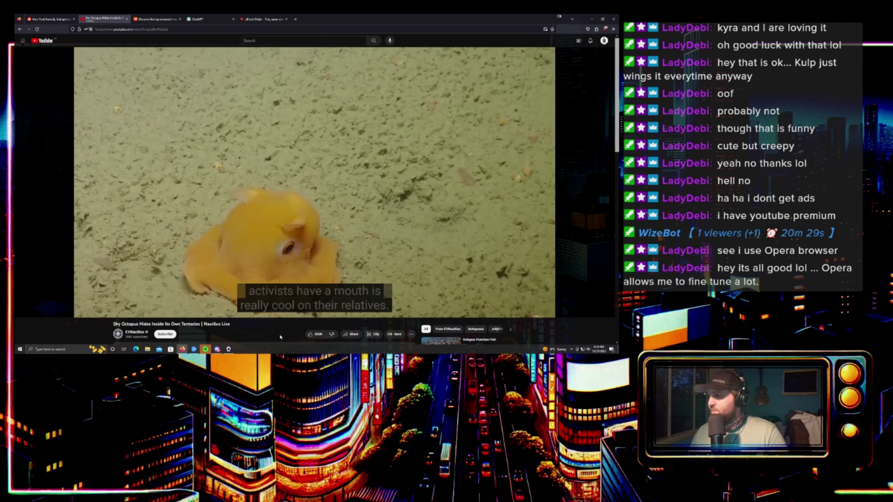
mouse_move(371, 307)
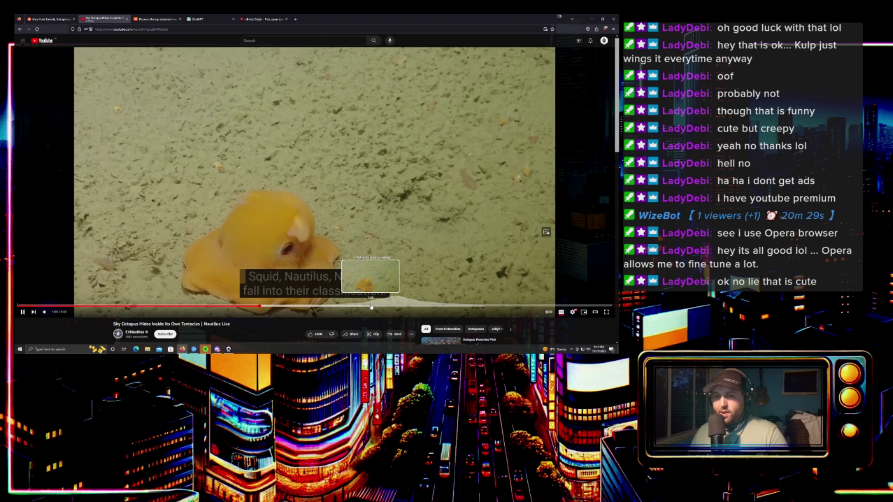
Seek the Shy Octopus video ahead to the yellow octopus on the seafloor.
left_click(371, 308)
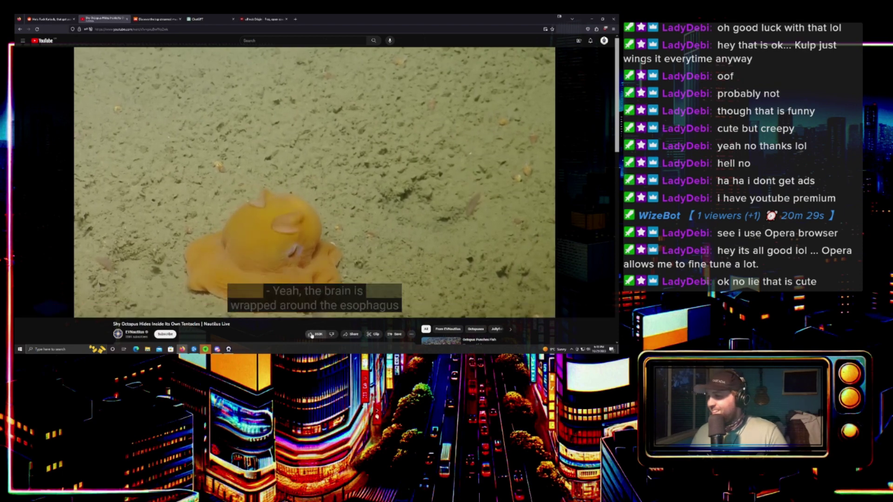